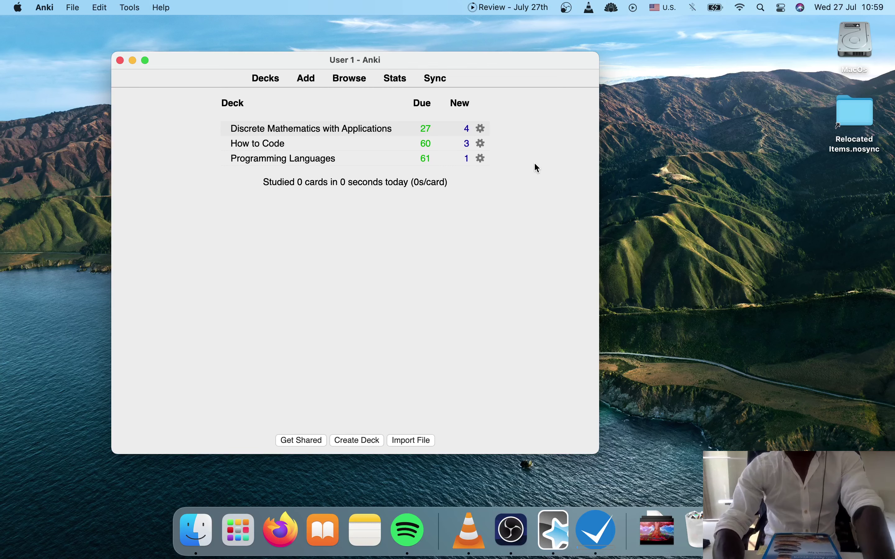
Open a new Basic note for the Discrete Mathematics with Applications deck and shrink the note window so the desktop is visible around it
click(307, 79)
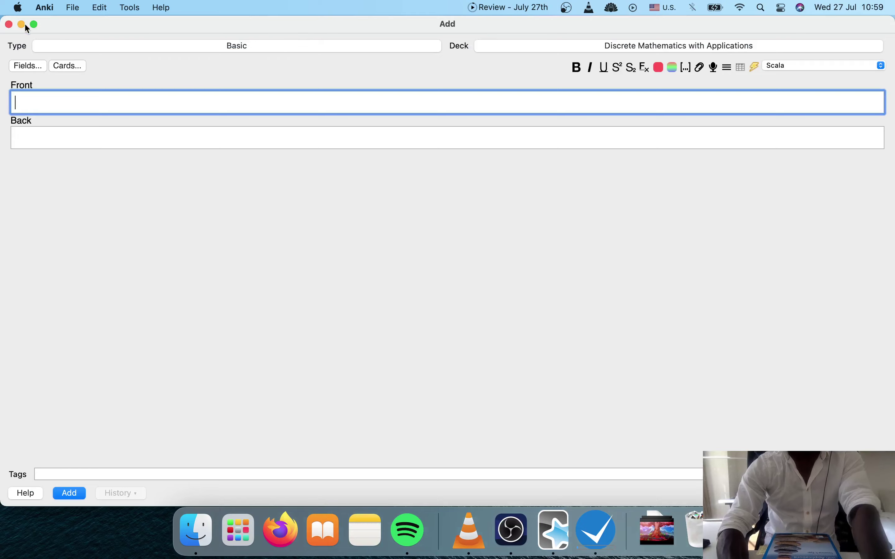
drag(2, 23, 352, 112)
drag(479, 122, 277, 94)
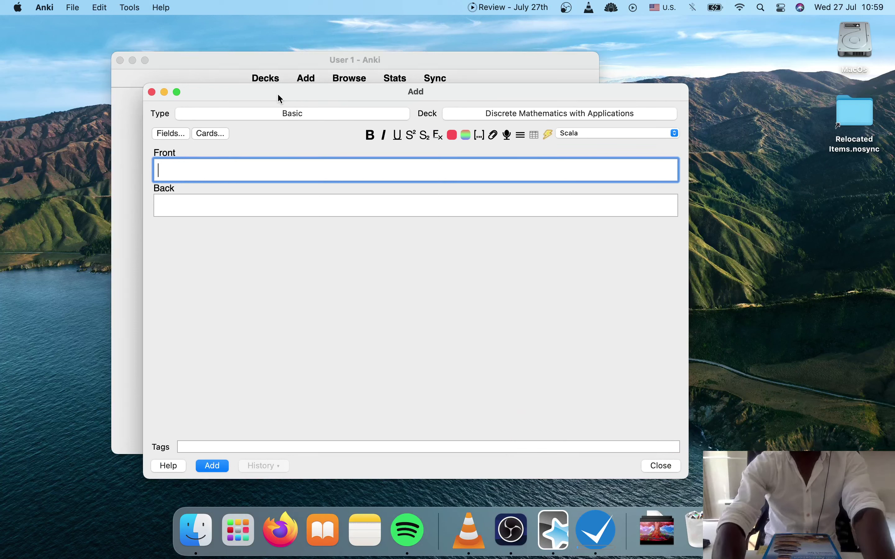
Enter "What is the universal instantiation rule. Give an example argument using it." as the front of the card
text(What is th)
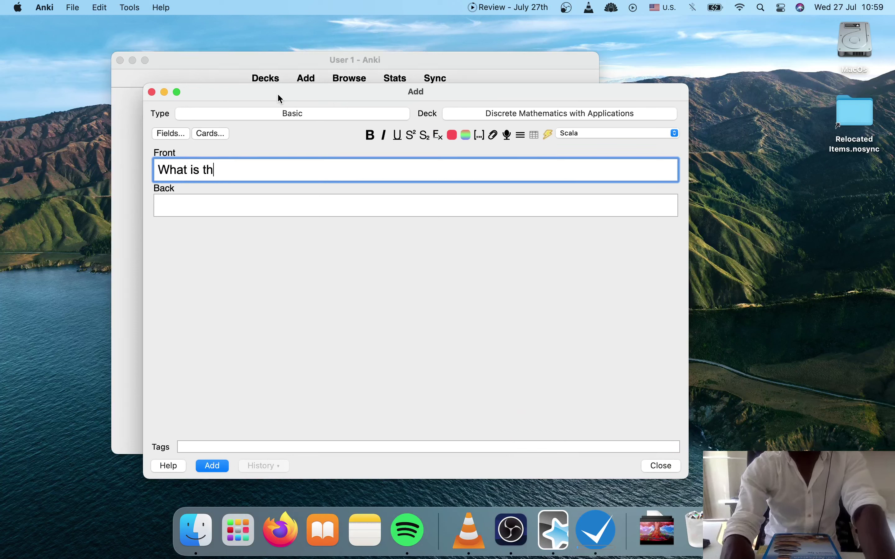
text(e universal i)
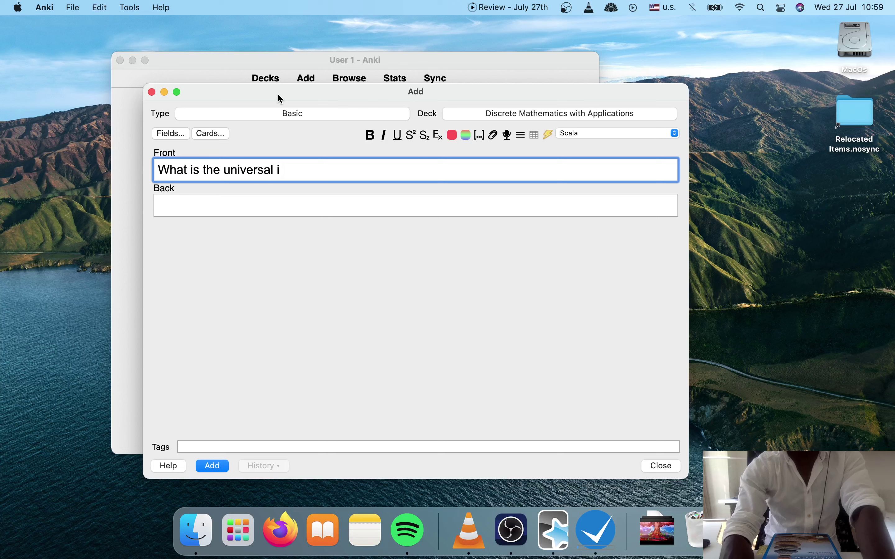
text(nstantiati)
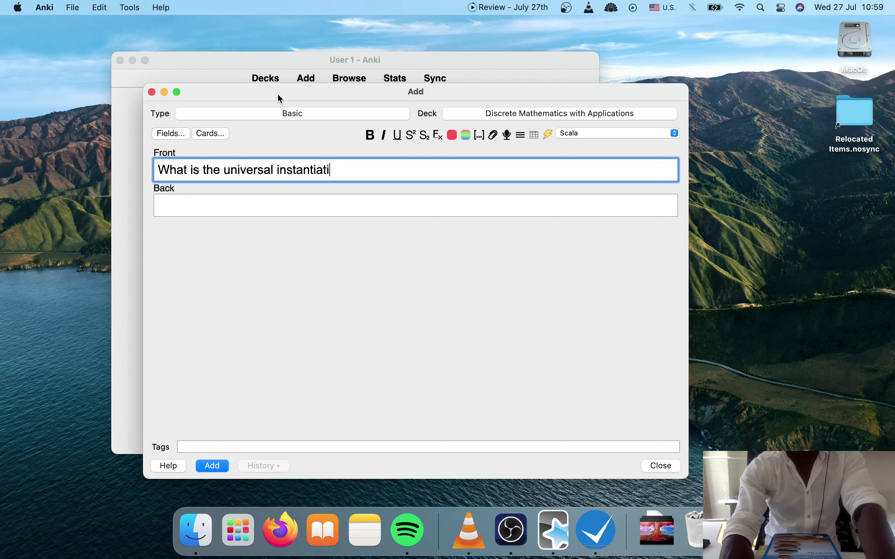
text(on rule. )
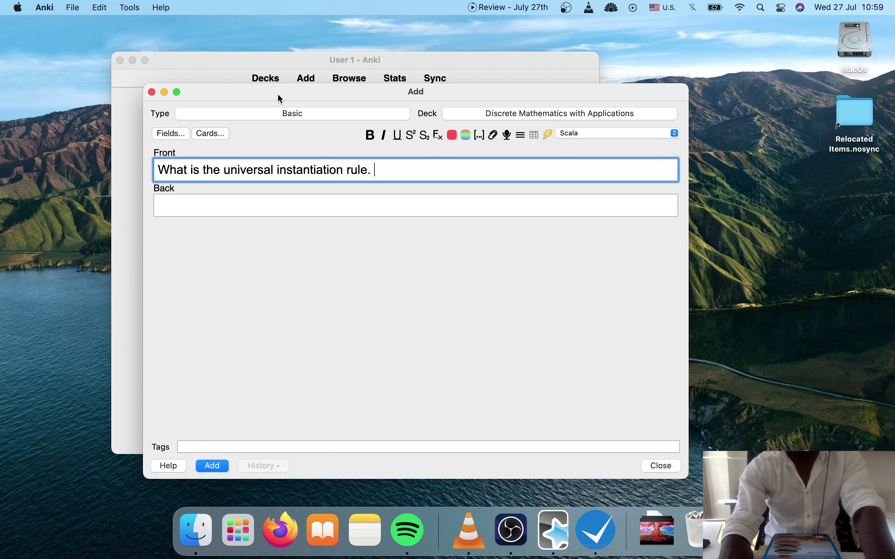
text(Give an ex)
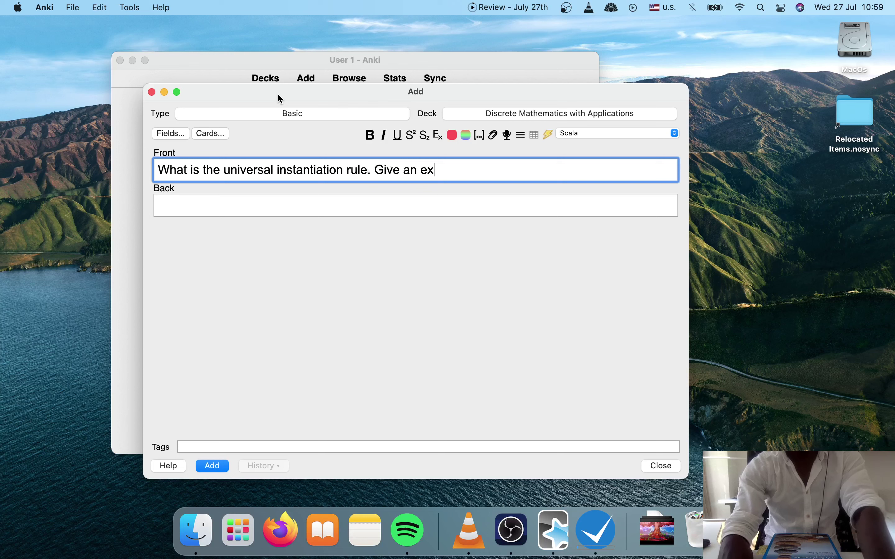
text(ample)
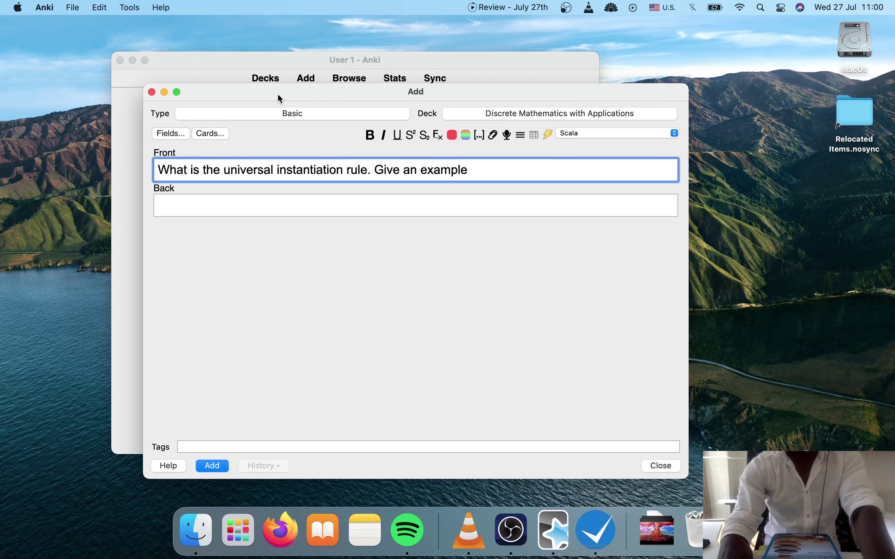
text( argument )
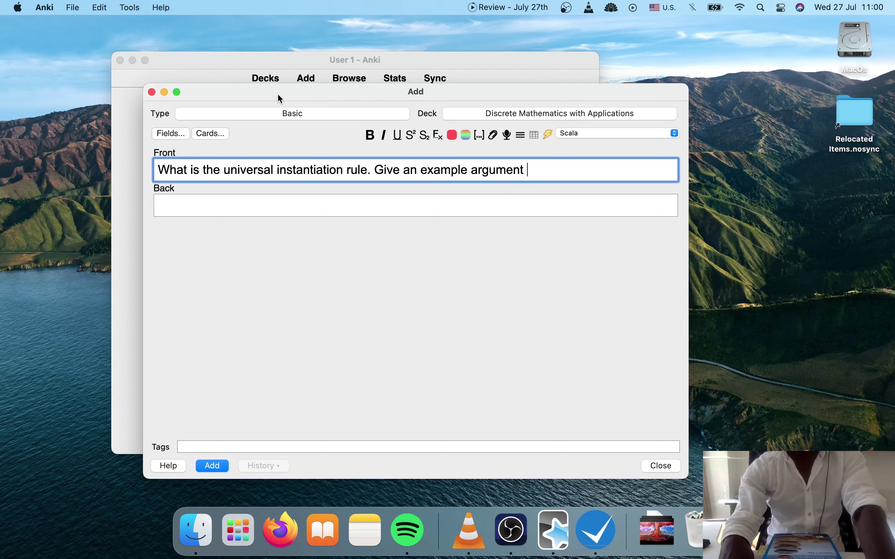
text(using it.)
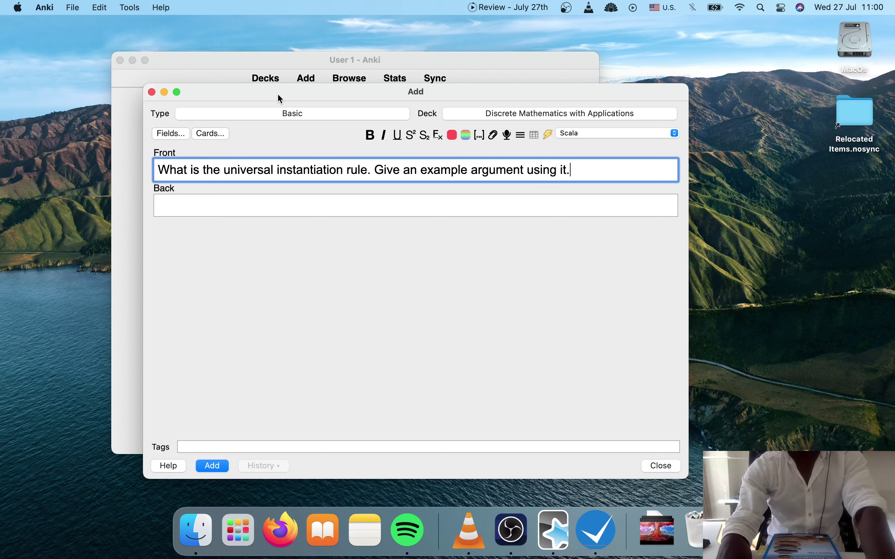
Begin the back of the card with "The rule of universal instantiation says that if a property is true of"
key(Tab)
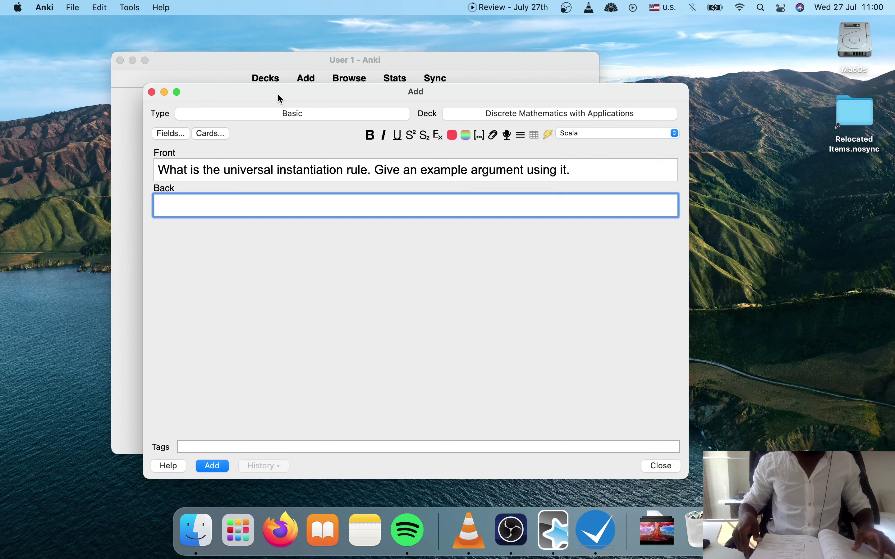
text(The rul)
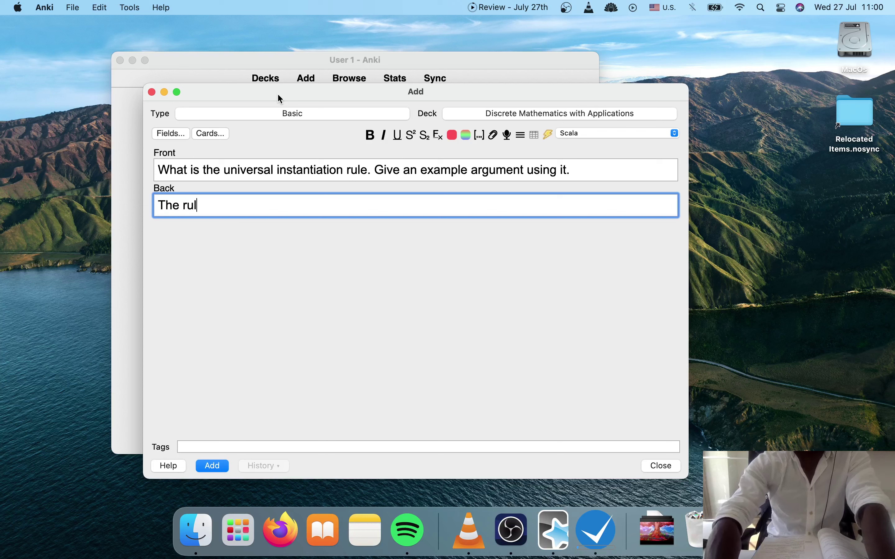
text(e of universal)
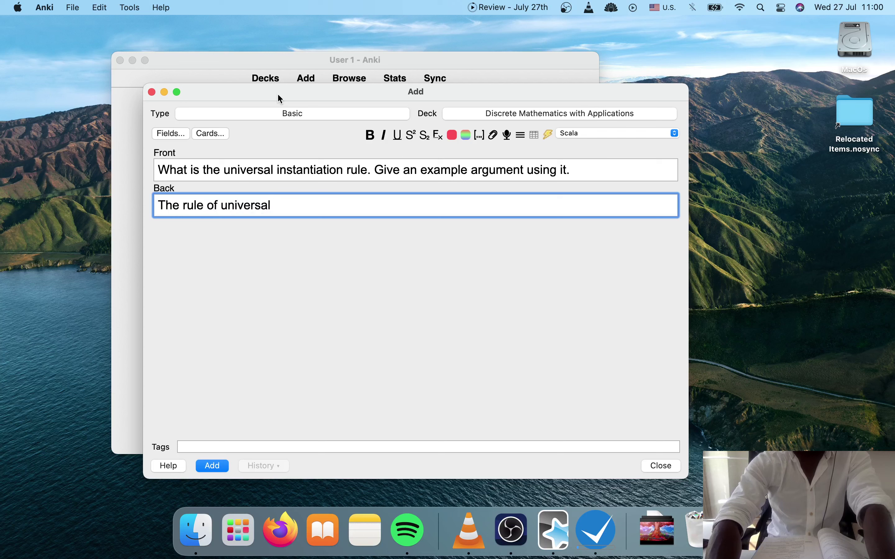
text( ins)
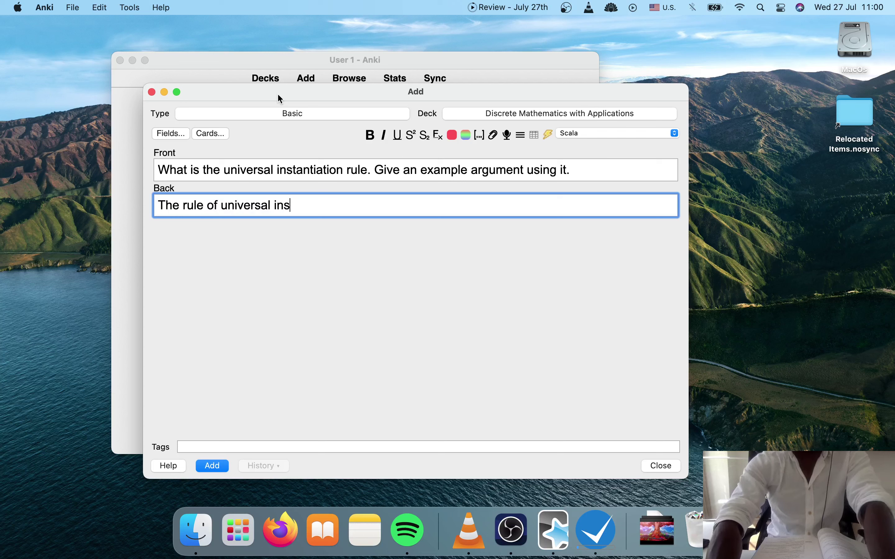
text(tantia)
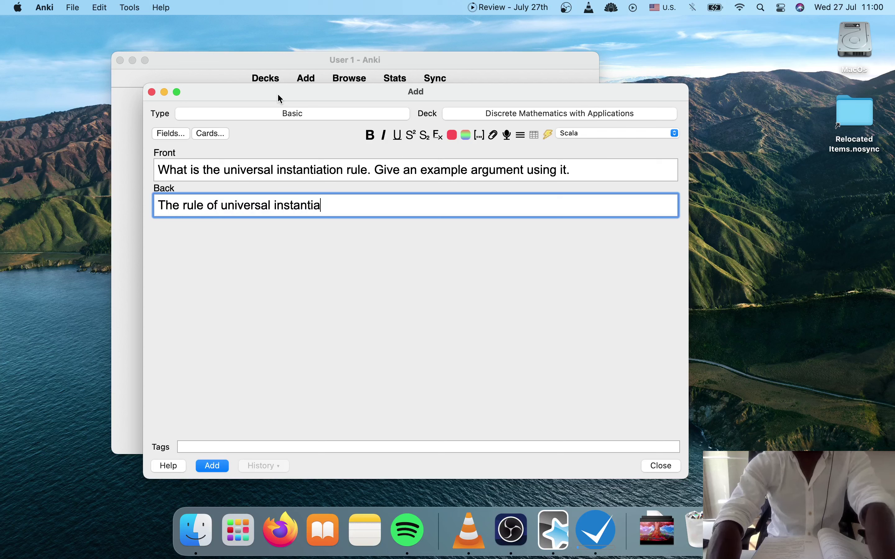
text(tion says that)
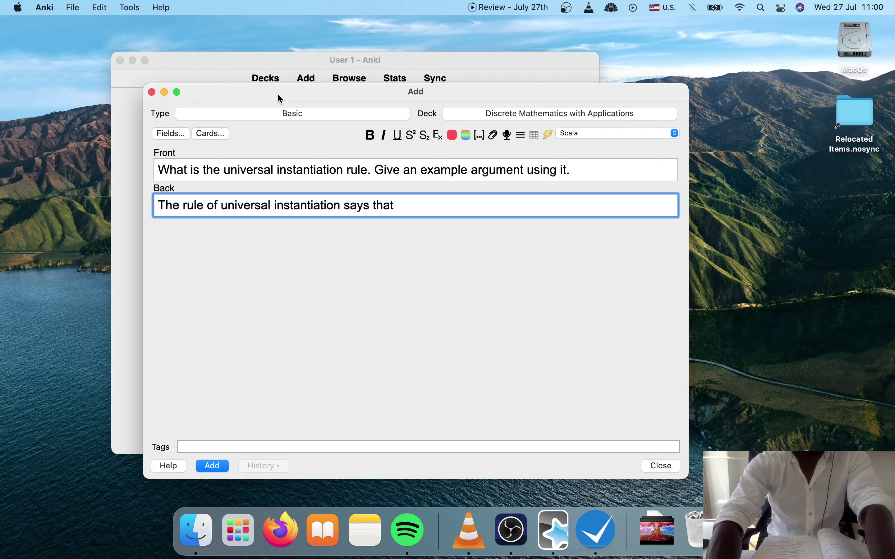
text( if a pro)
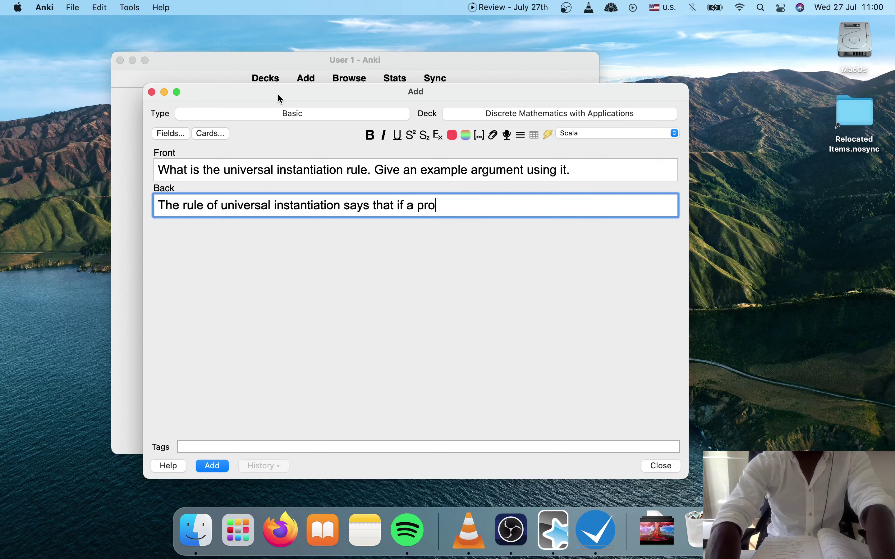
text(perty is true )
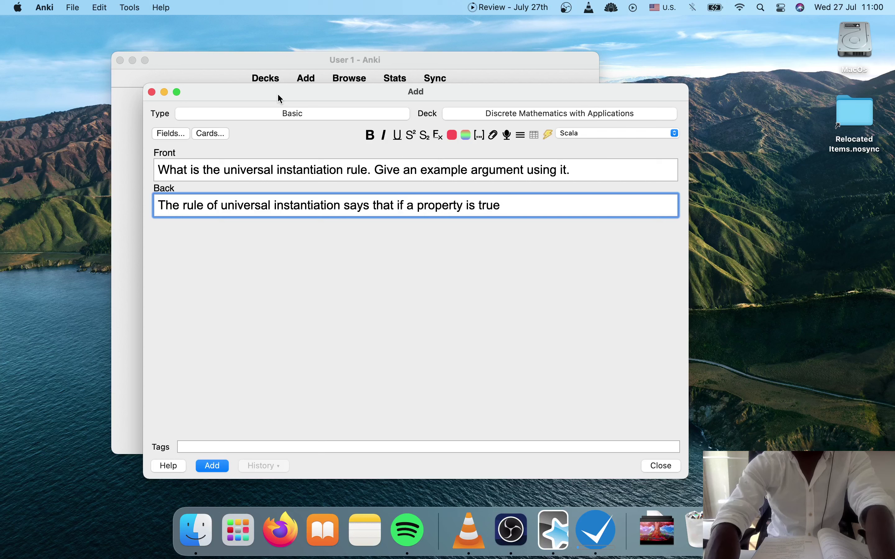
text(of)
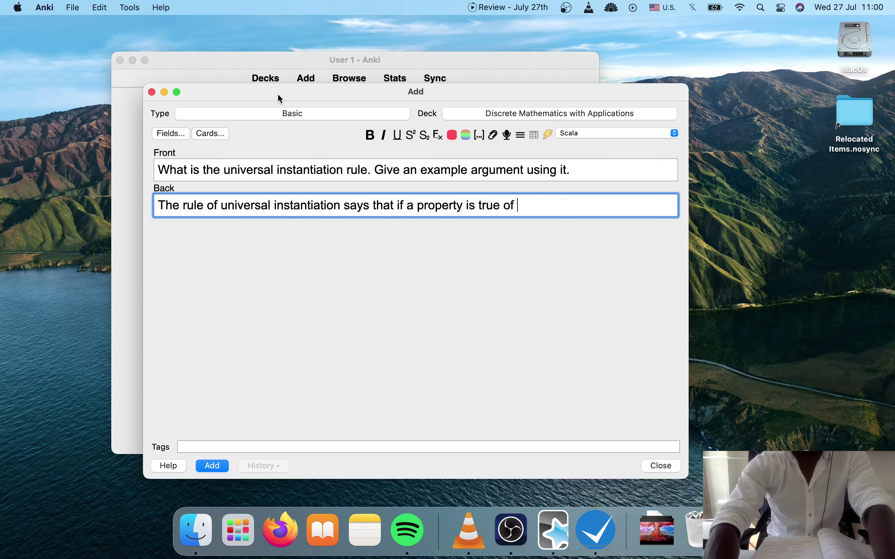
Continue the back text with "everything in a set, then it is true", setting only "everything" in italics
key(super+i)
text(everything)
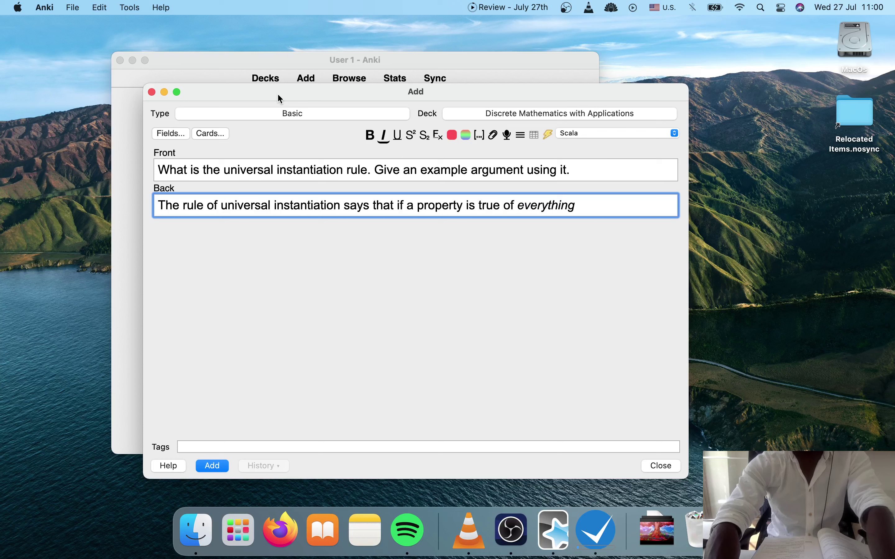
key(super+i)
text(in )
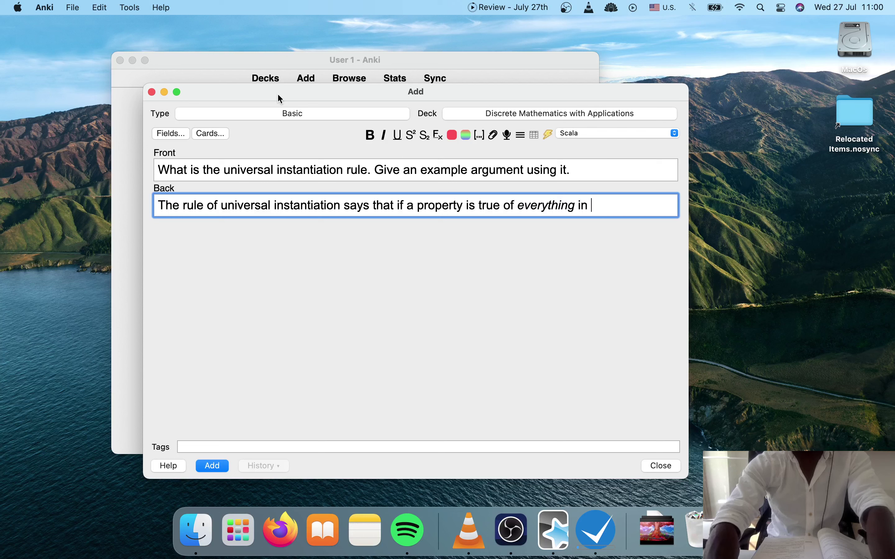
text(a set , then it s)
key(BackSpace)
text(is true)
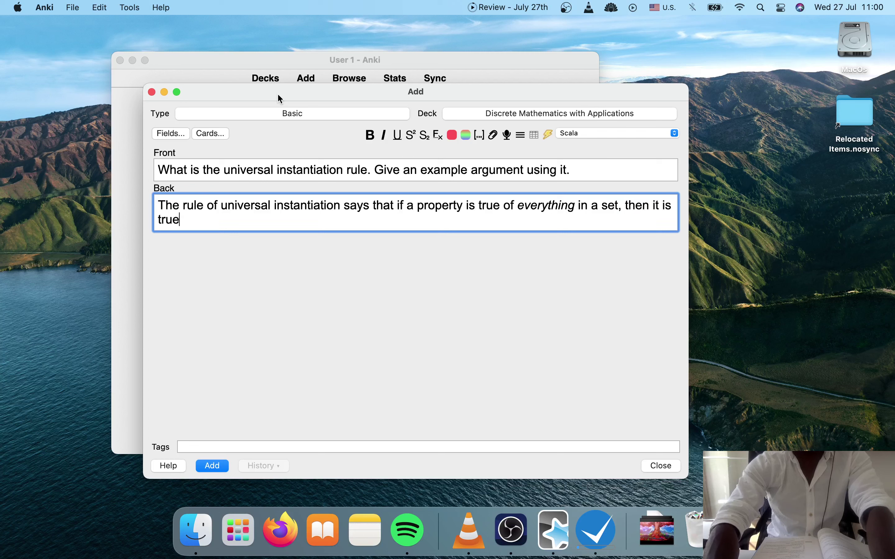
Complete the rule's sentence with "of any particular thing in the set.", setting only "any particular" in italics
text( of)
key(super+i)
text(any par)
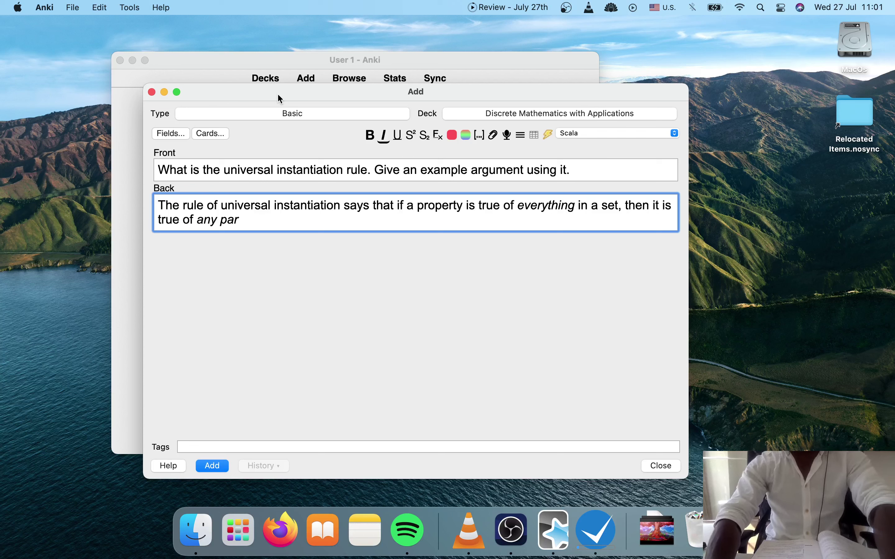
text(ticu)
key(BackSpace)
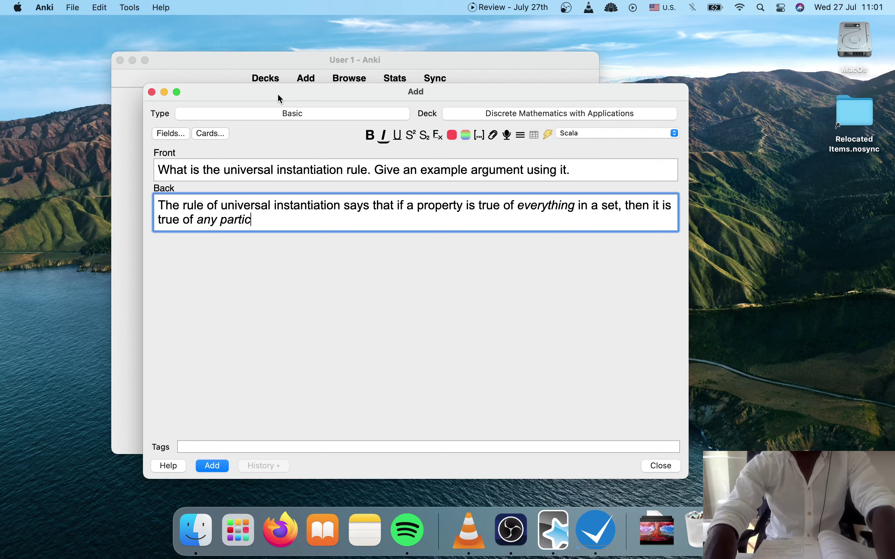
text(cular)
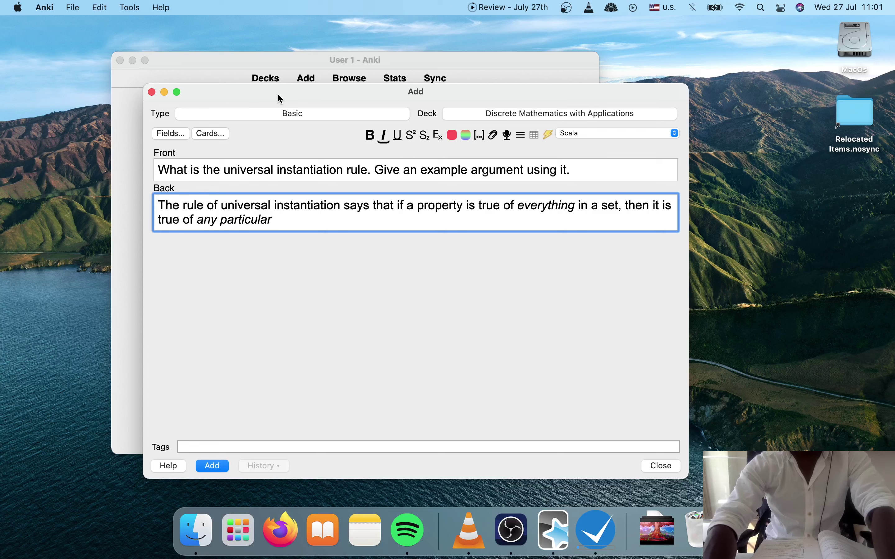
key(BackSpace)
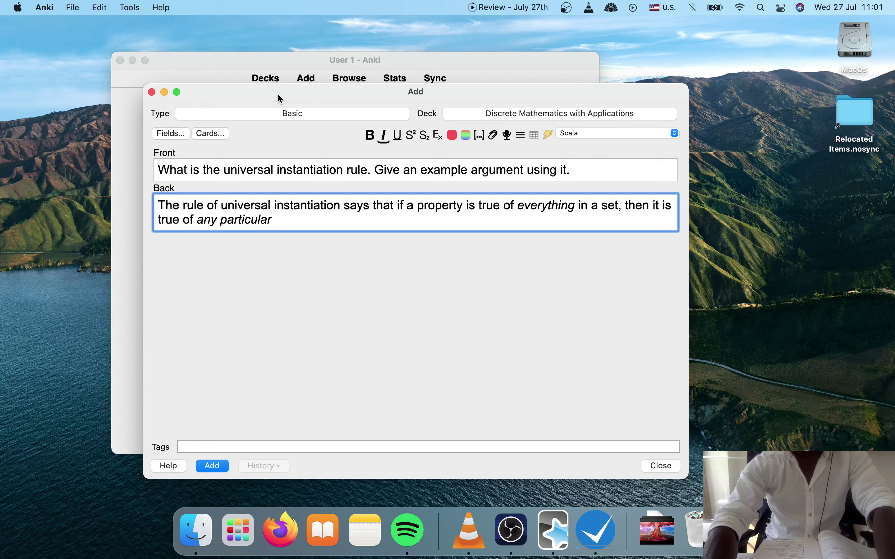
key(super+i)
text(thing in the set/)
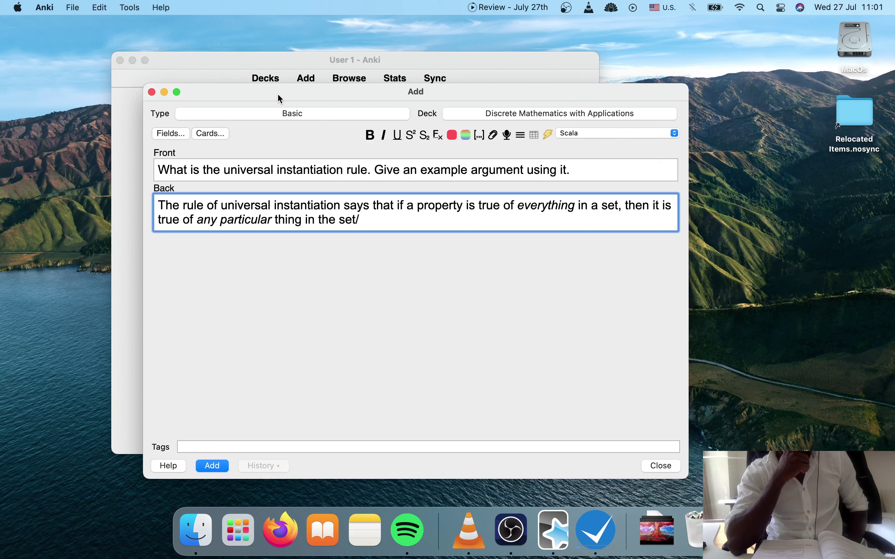
key(BackSpace)
text(.)
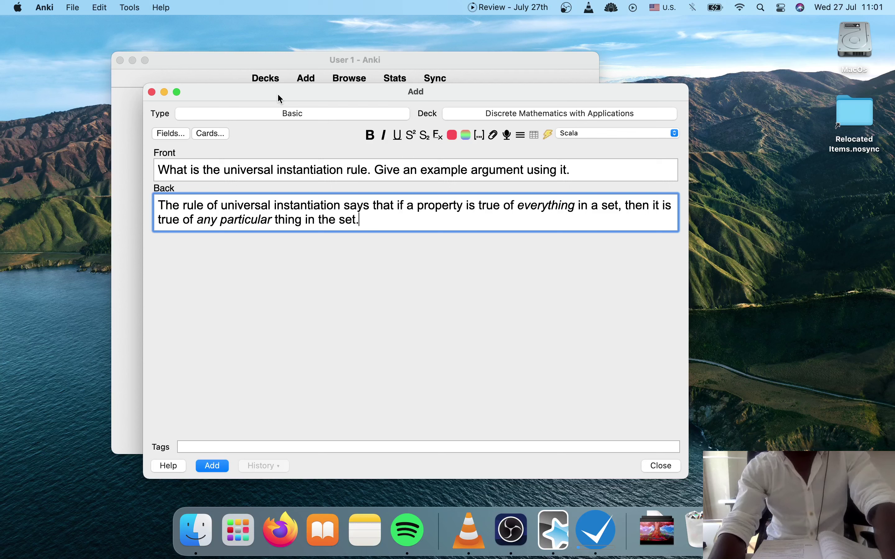
Below a blank line on the back, add the premises "All men are mortal." and "Socrates is a man." on separate lines
key(Return)
key(Return)
text(All )
text(men are )
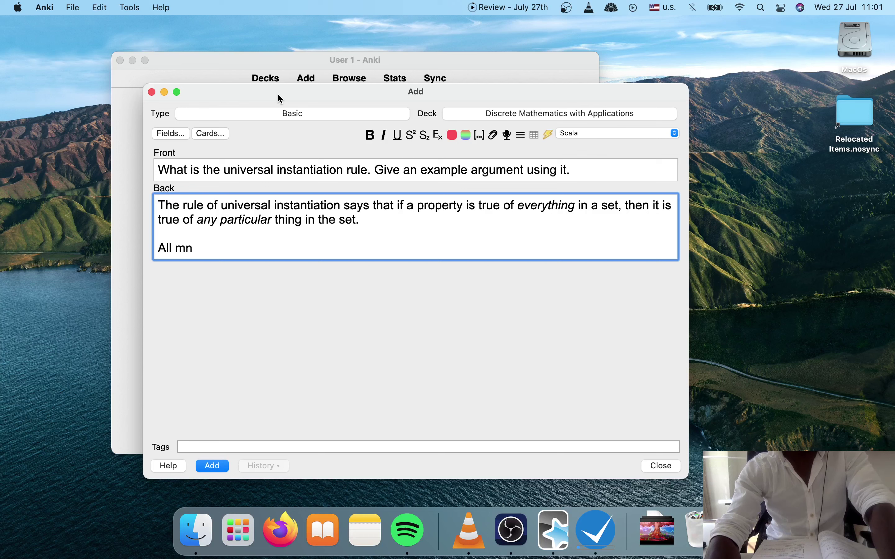
text(mortal.)
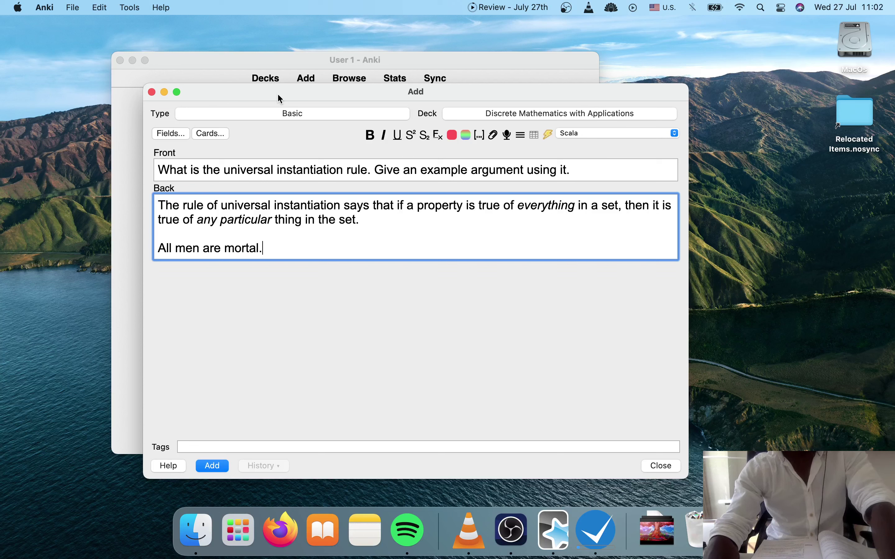
key(Return)
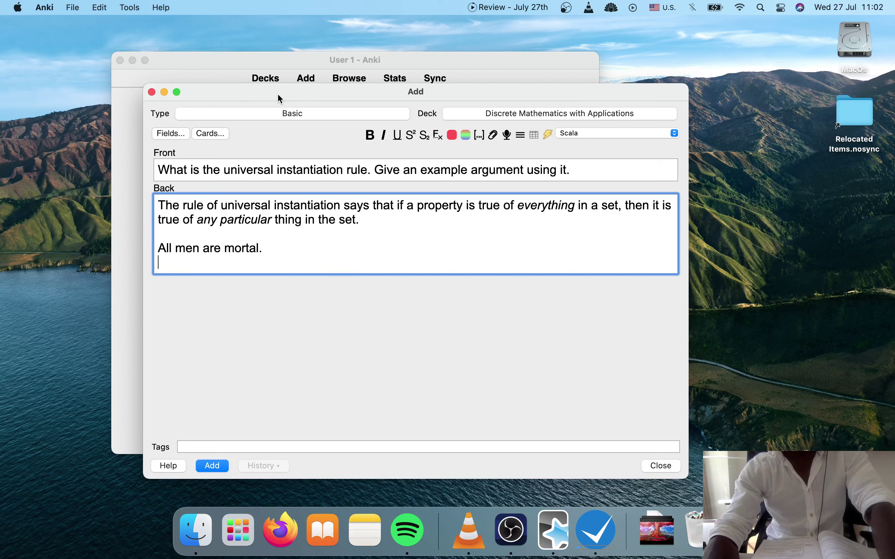
text(Socrates is a man.)
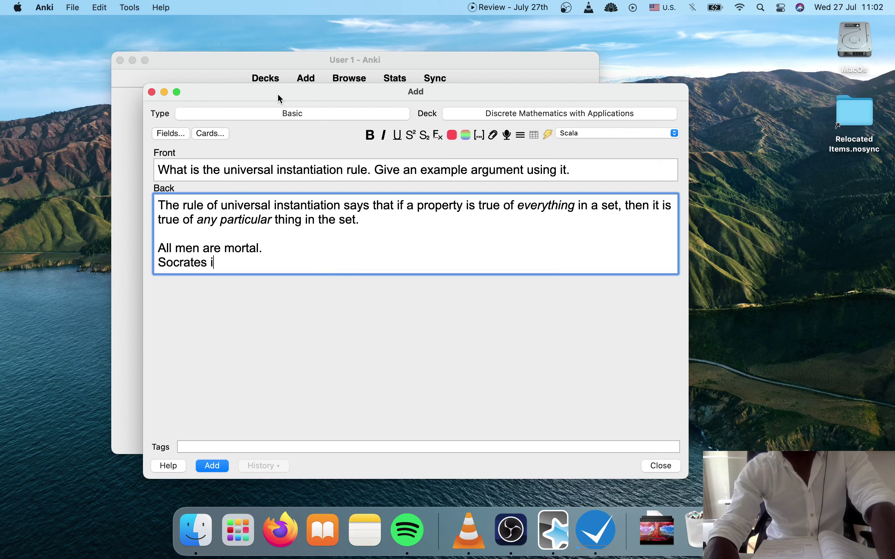
key(Return)
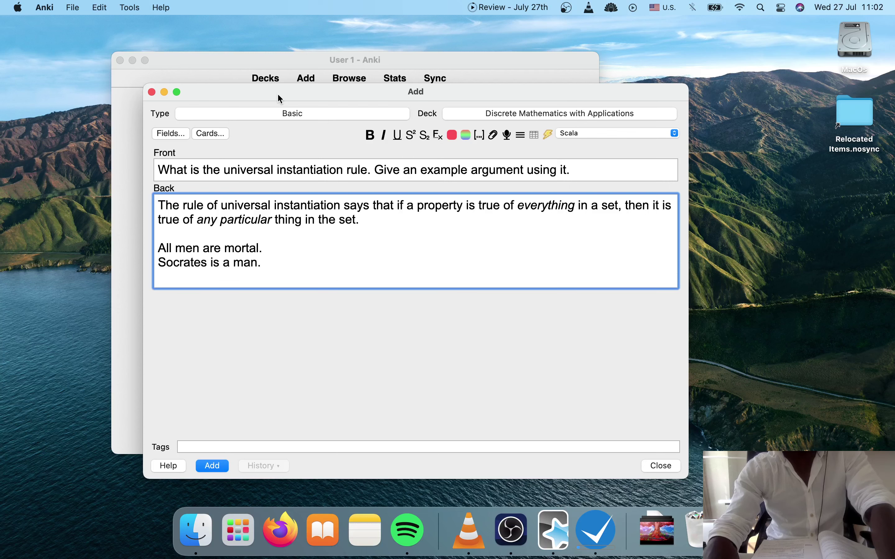
Add the conclusion line "\therefore Socrates is mortal." below the two premises on the back
text(\there)
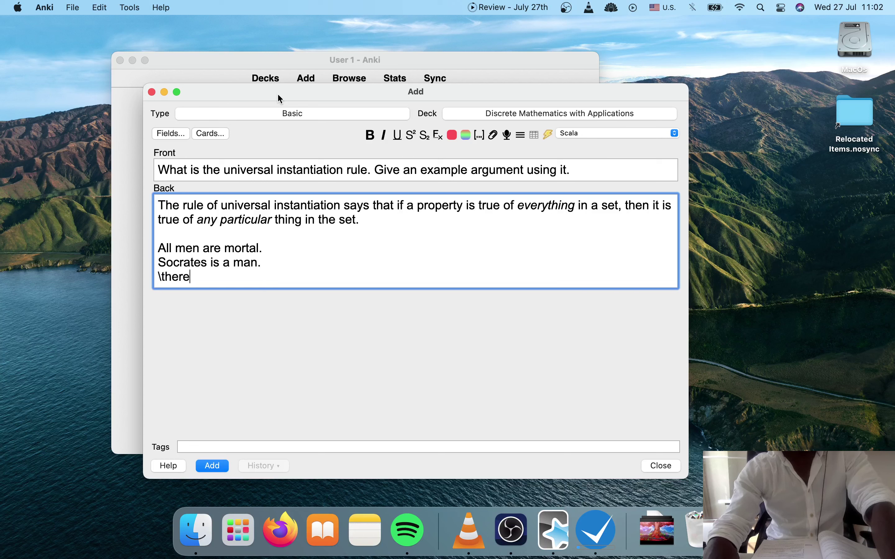
text(fore Soc)
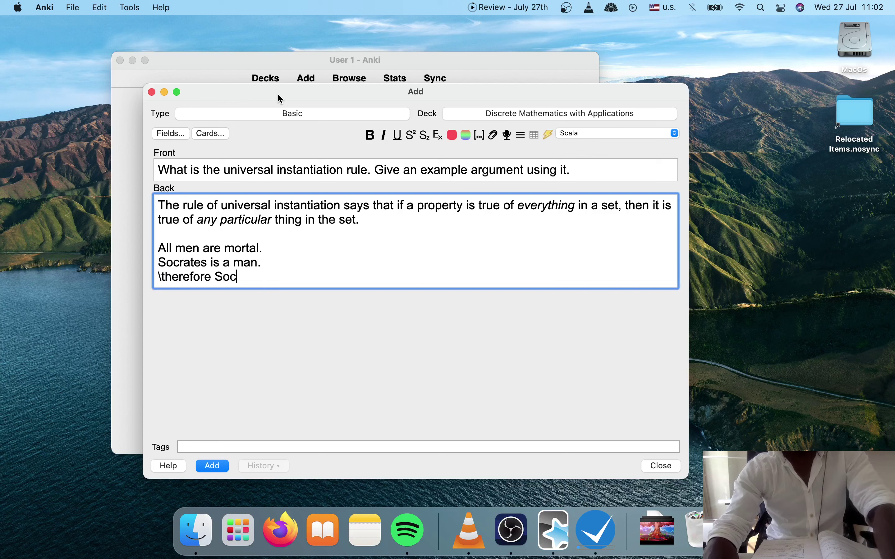
text(rates i)
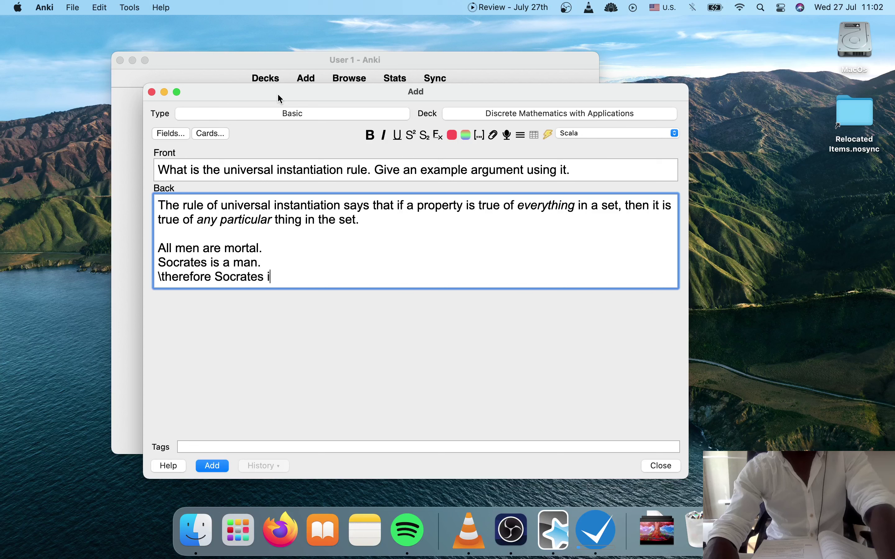
text(s mortal.)
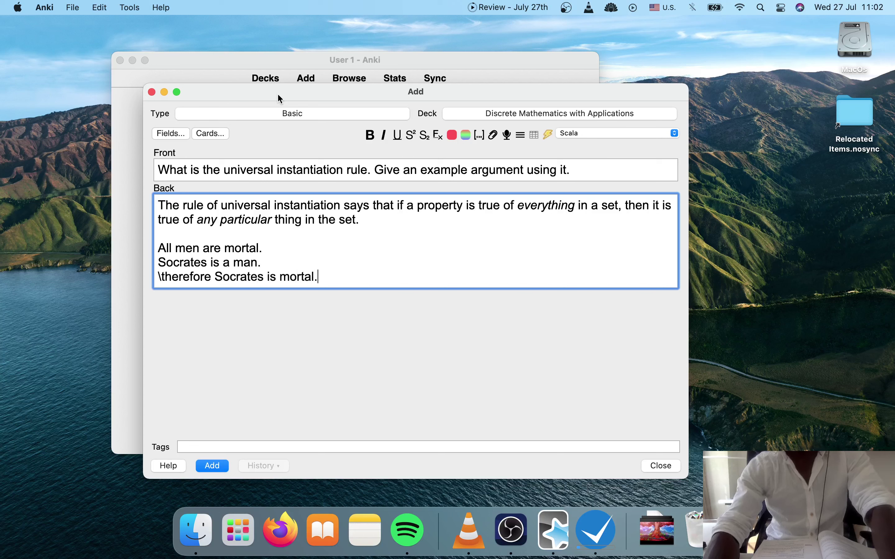
key(Up)
key(Up)
key(shift+super+Left)
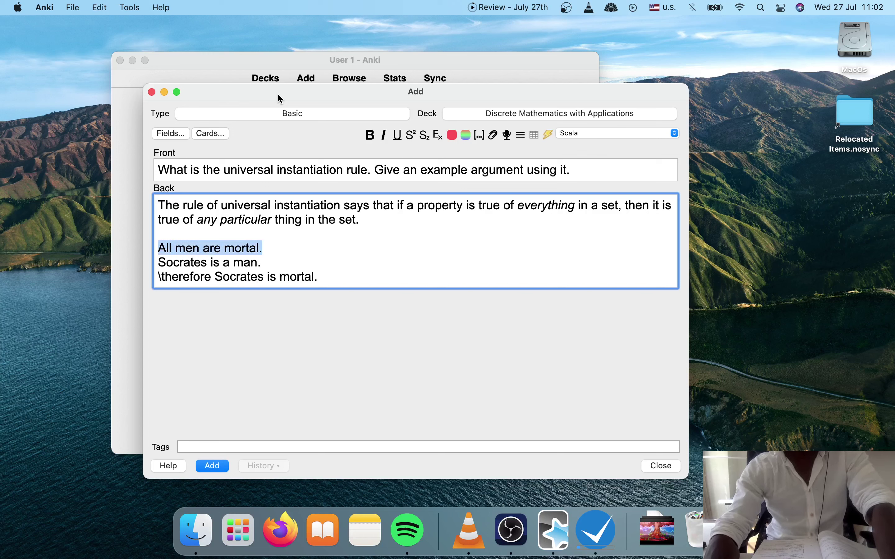
key(super+m)
key(m)
key(super+z)
Wrap each premise, "All men are mortal." and "Socrates is a man.", in its own LaTeX \text{} command
key(Left)
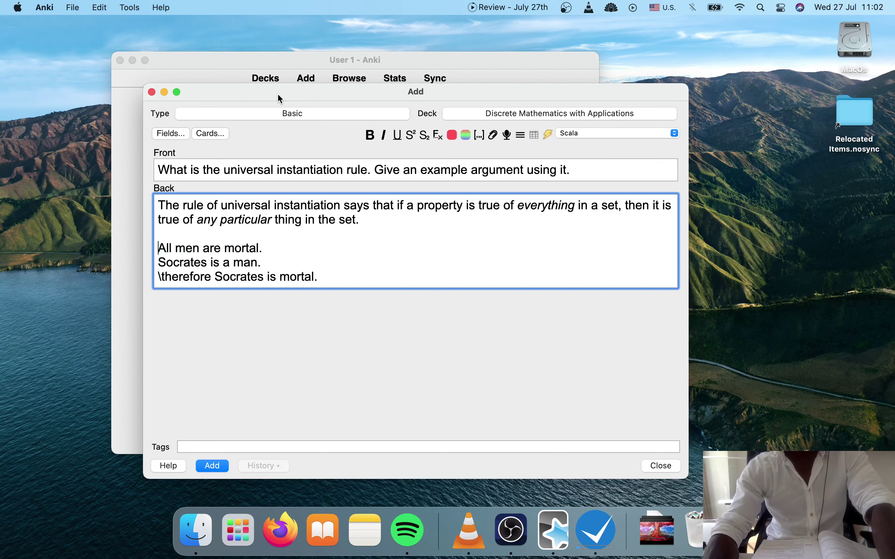
text(\text{)
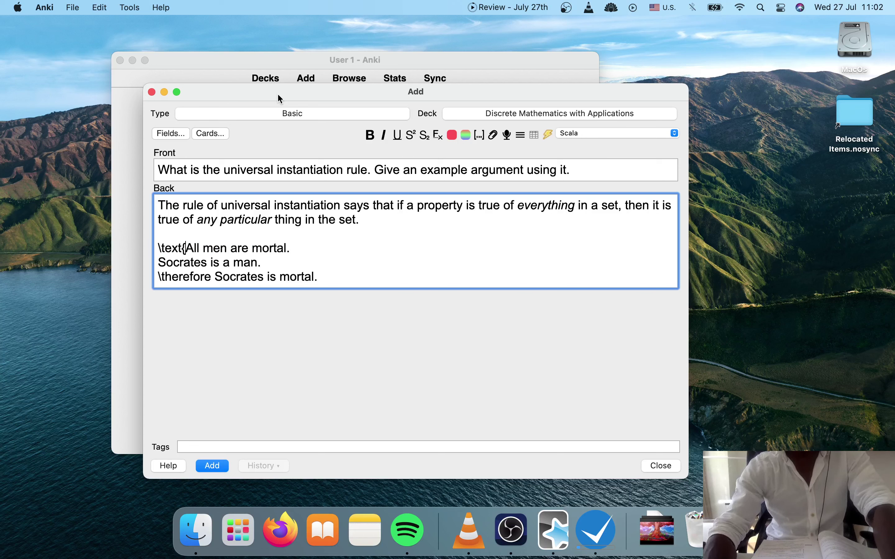
text(})
key(Down)
key(super+Left)
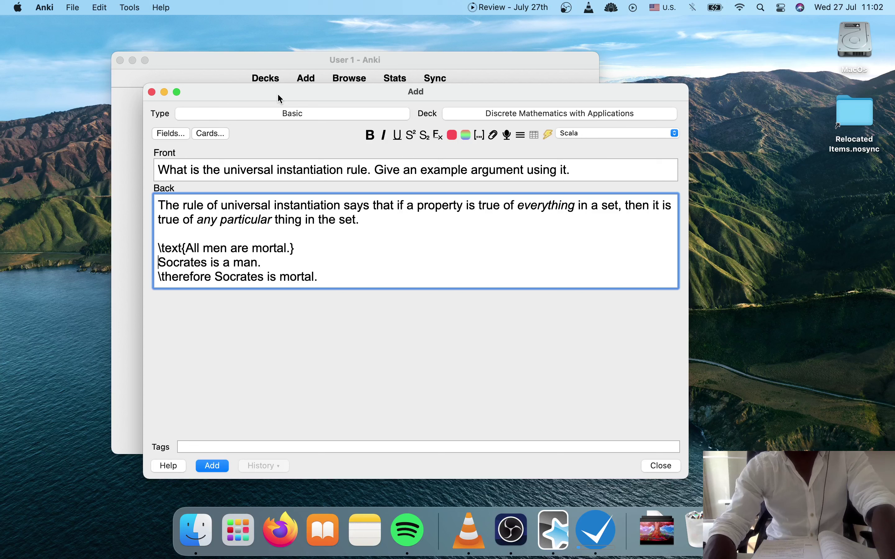
text(\text{)
key(super+Right)
text(})
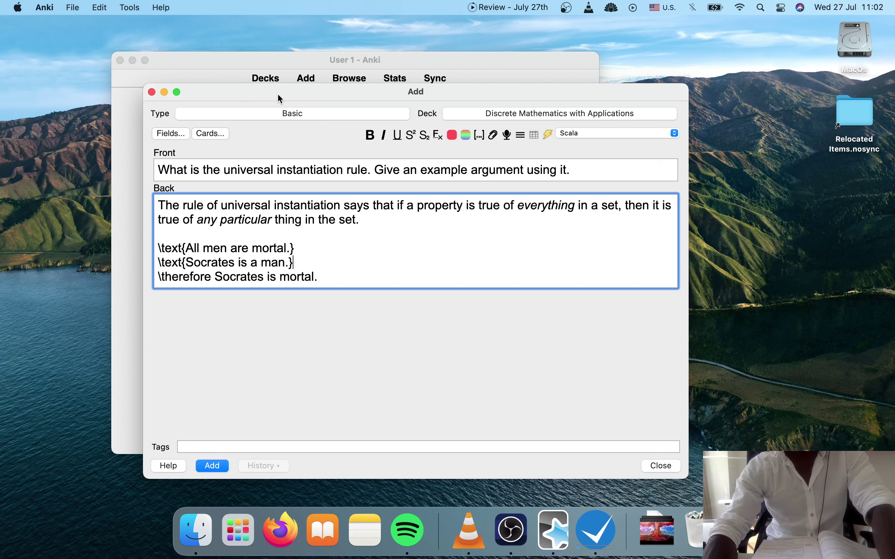
In the conclusion line, wrap "Socrates is mortal." in \text{}, with a leading space inside the braces after \therefore
key(super+Left)
key(Right)
key(Right)
key(Right)
key(Right)
text(ext{)
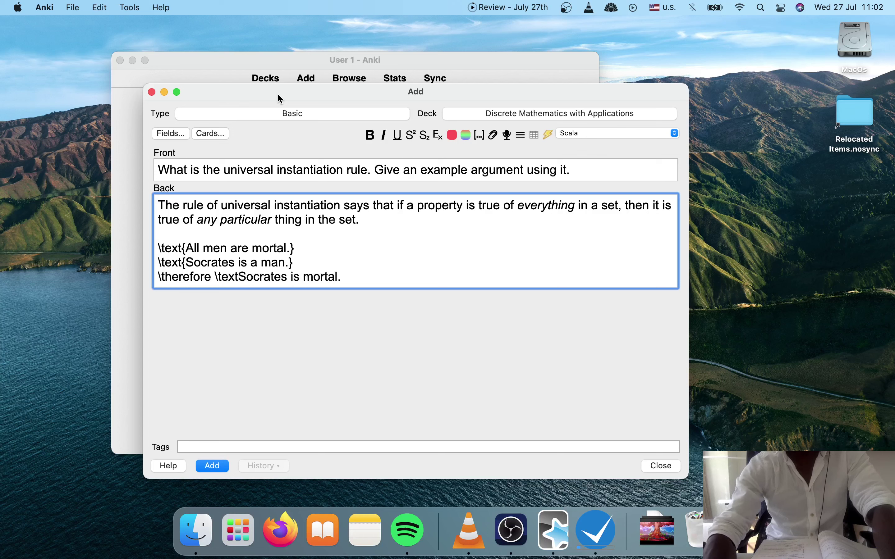
key(super+Right)
text(})
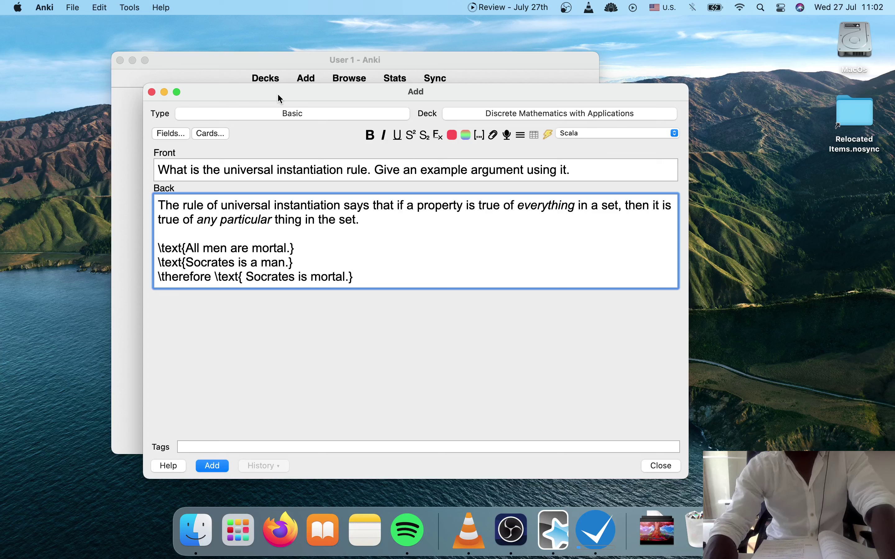
Format the two premise lines separately as inline MathJax, each enclosed in \( and \)
key(Up)
key(Up)
key(shift+super+Left)
key(super+m)
key(m)
key(Down)
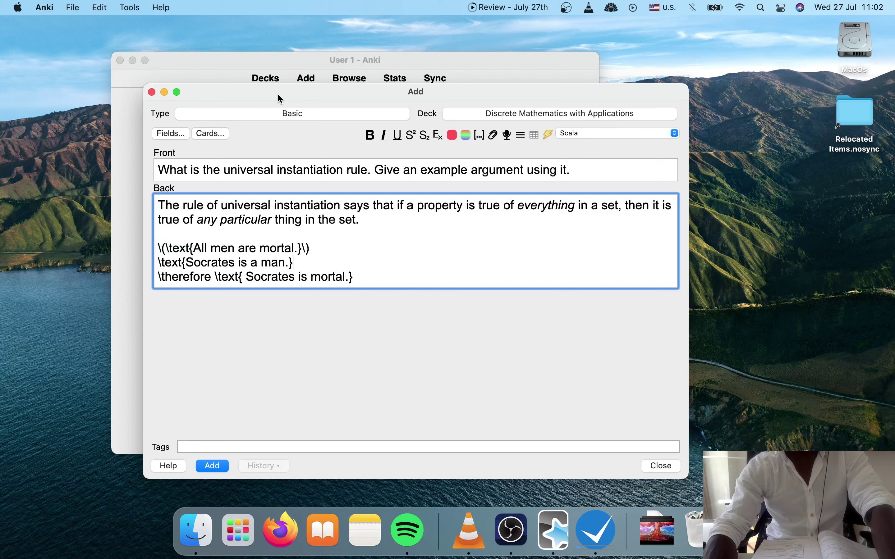
key(shift+super+Left)
key(super+m)
key(m)
key(Down)
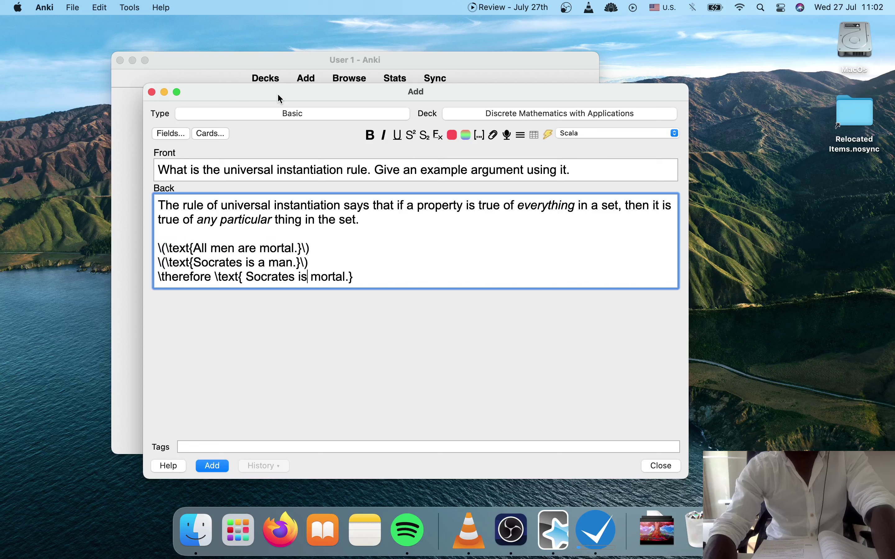
Format the whole \therefore conclusion line as inline MathJax enclosed in \( and \)
key(super+Right)
key(shift+super+Left)
key(super+m)
key(m)
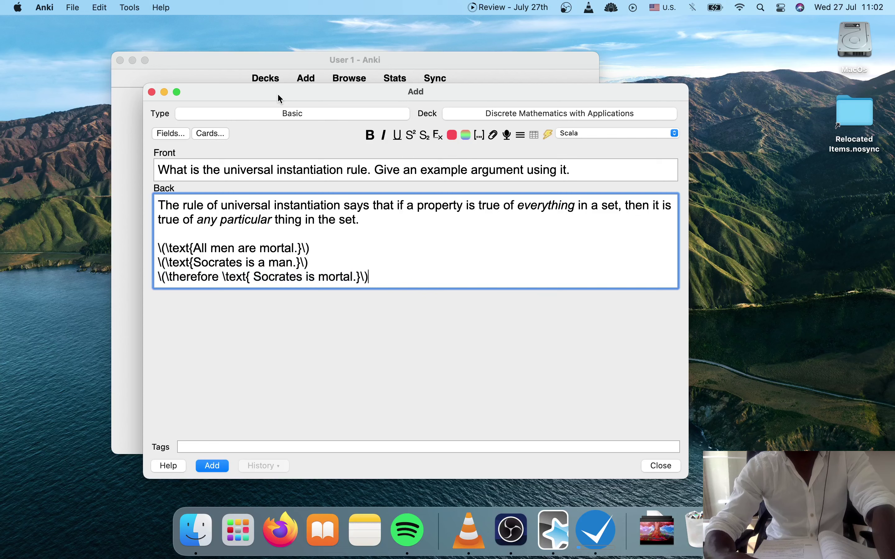
Preview the rendered back of the card, and add the finished card to the deck
click(222, 133)
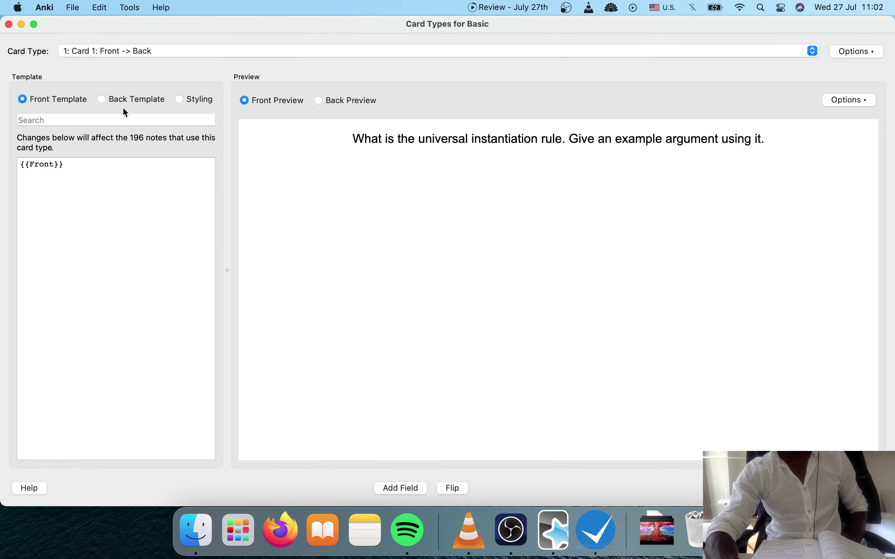
click(124, 103)
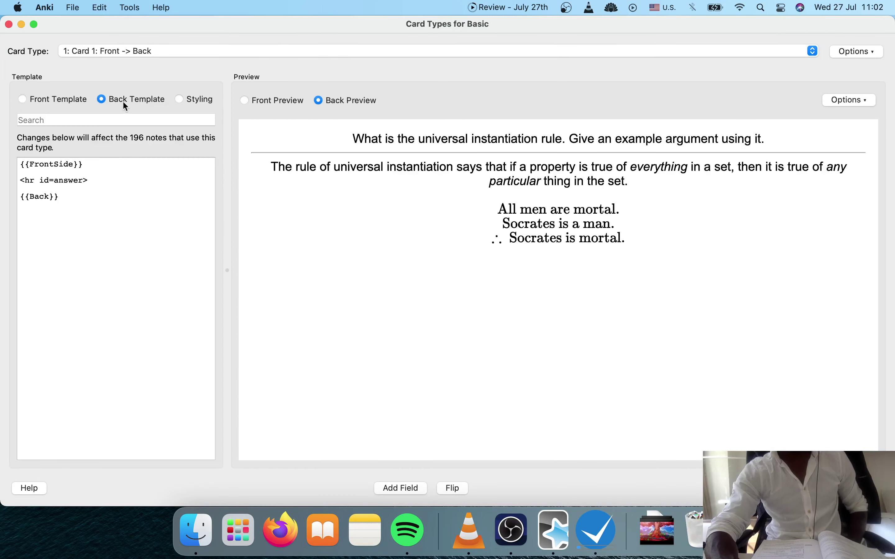
click(9, 24)
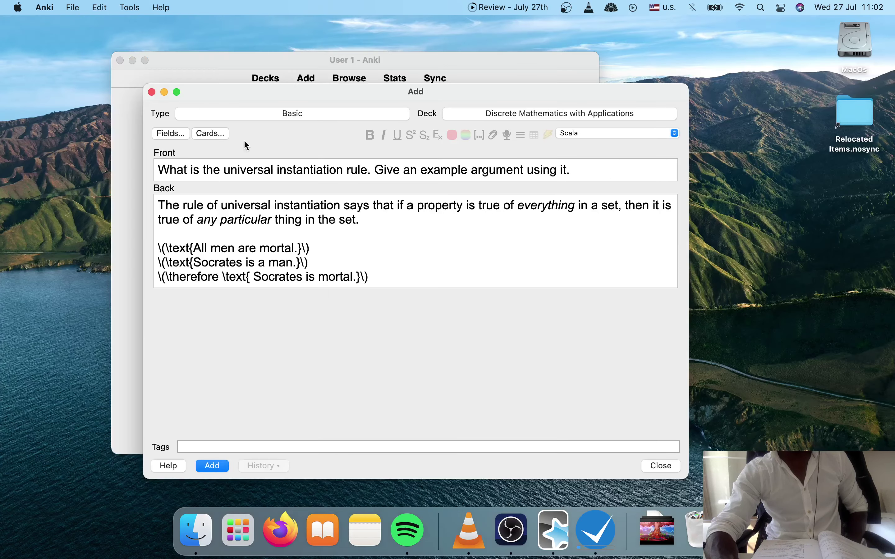
click(211, 464)
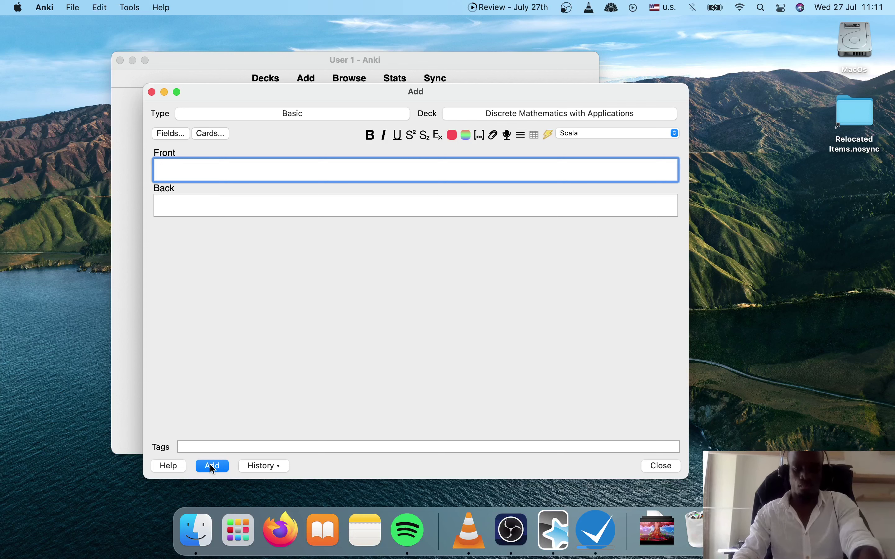
Begin the front of a new card with "Use arguments based on universal instantiation"
text(Use argu)
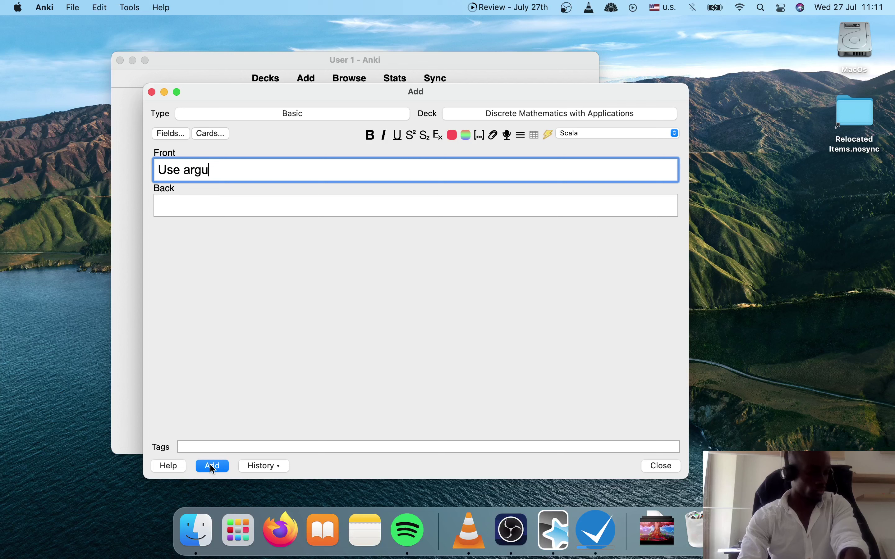
text(ments)
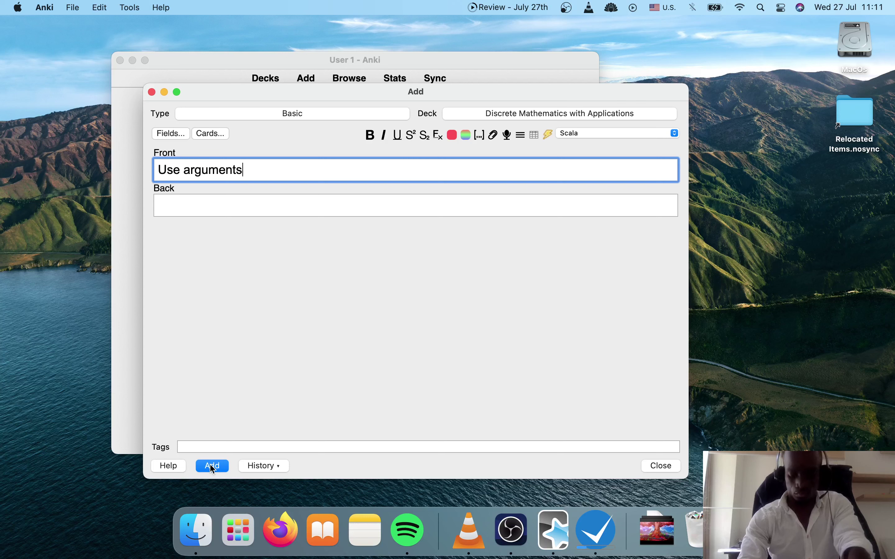
text( base)
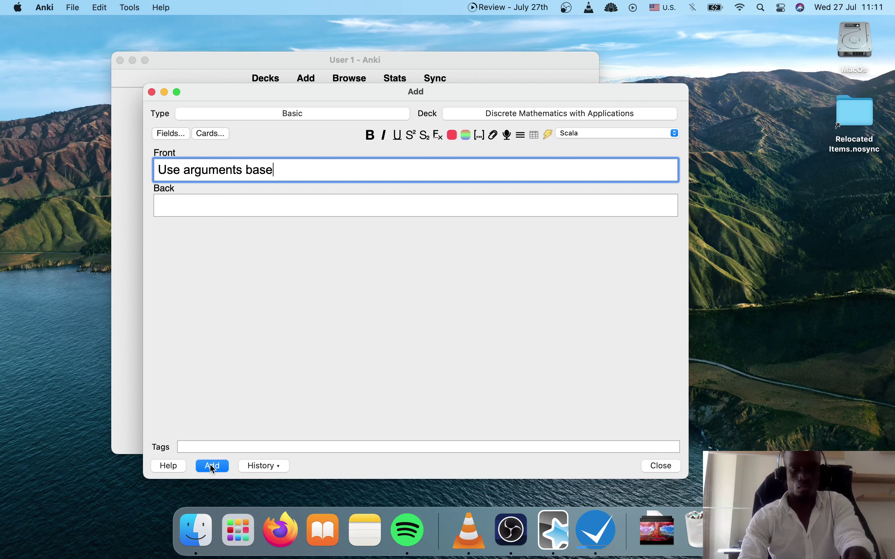
text(d on universal is)
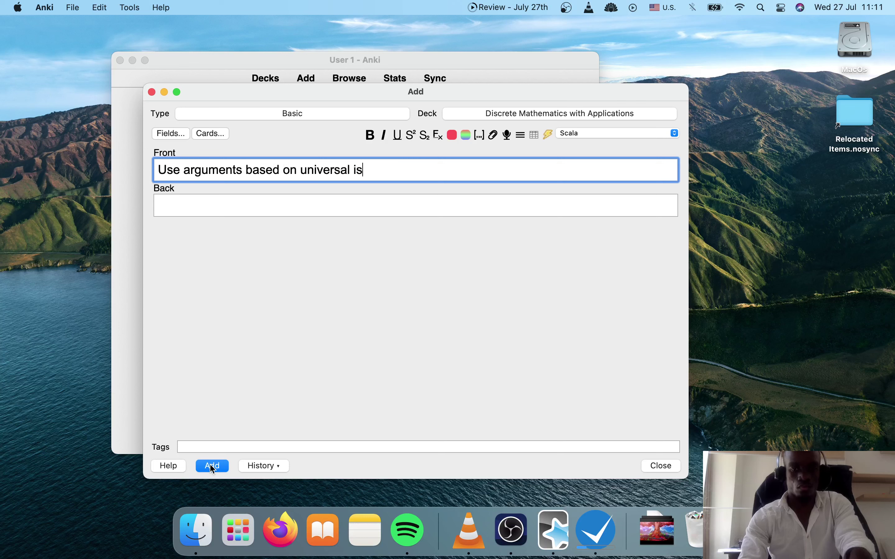
key(BackSpace)
text(ns)
text(tantiation)
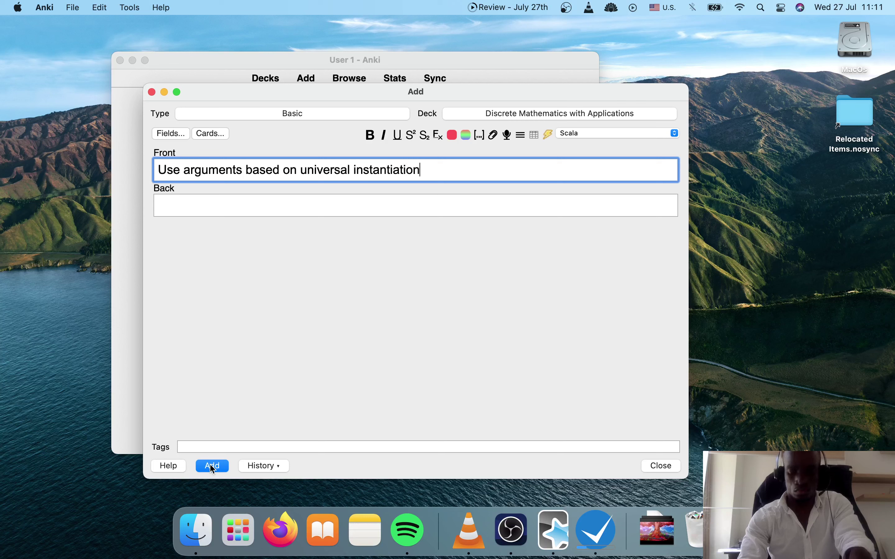
Continue the front text with "to justify the simplification of the expression r^k+1"
text( t)
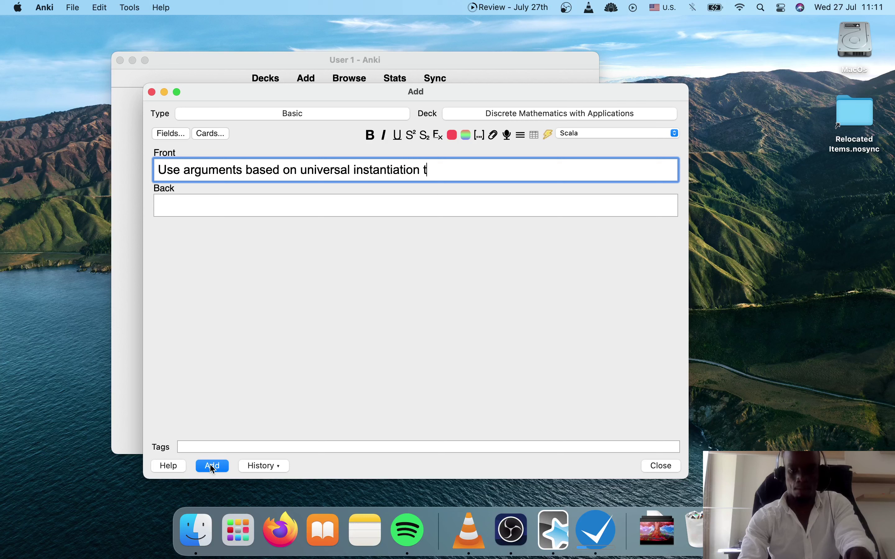
text(o justify)
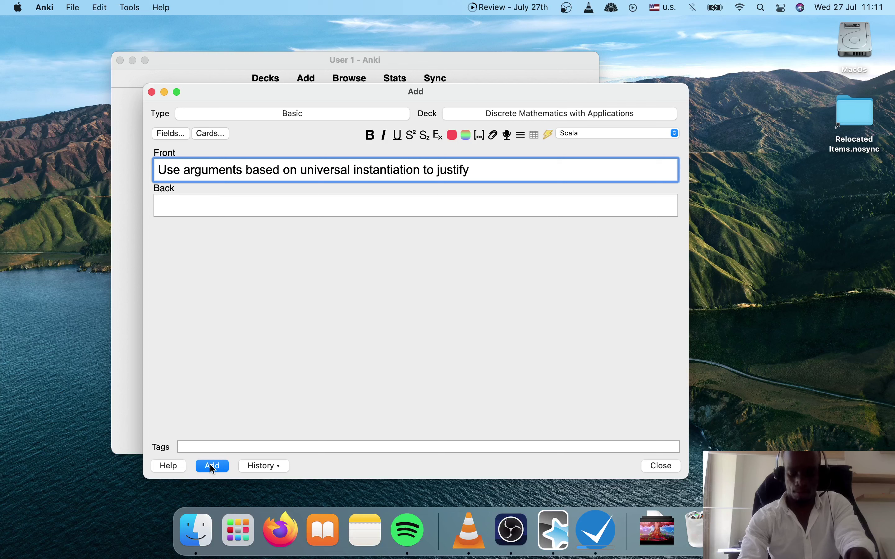
text( the simplifi)
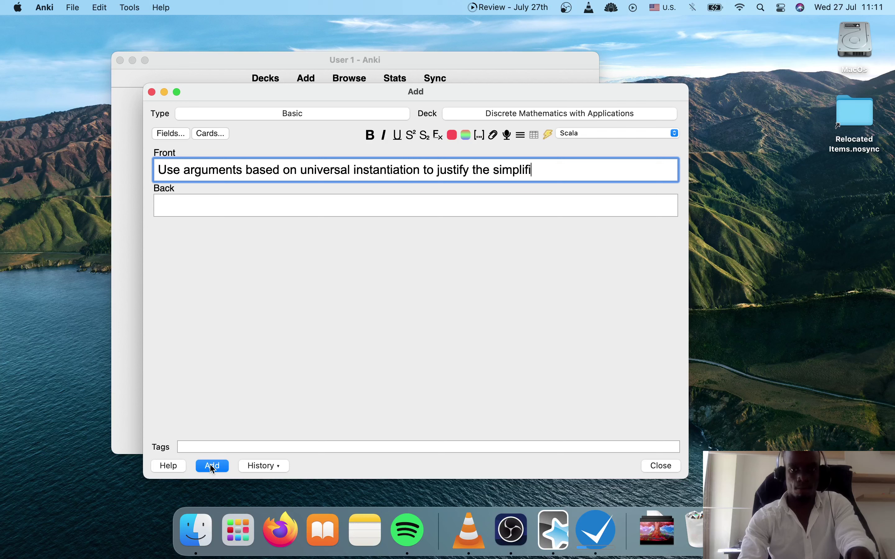
text(cation of )
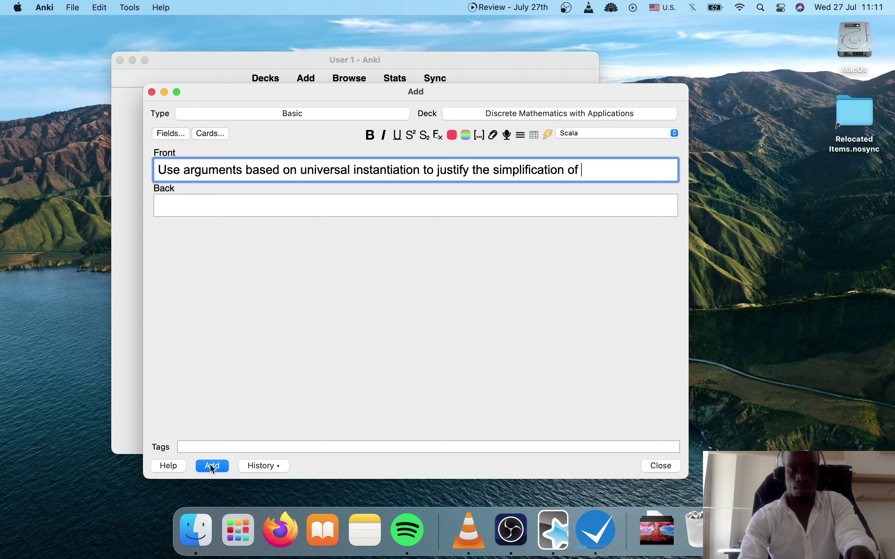
text(the expressio)
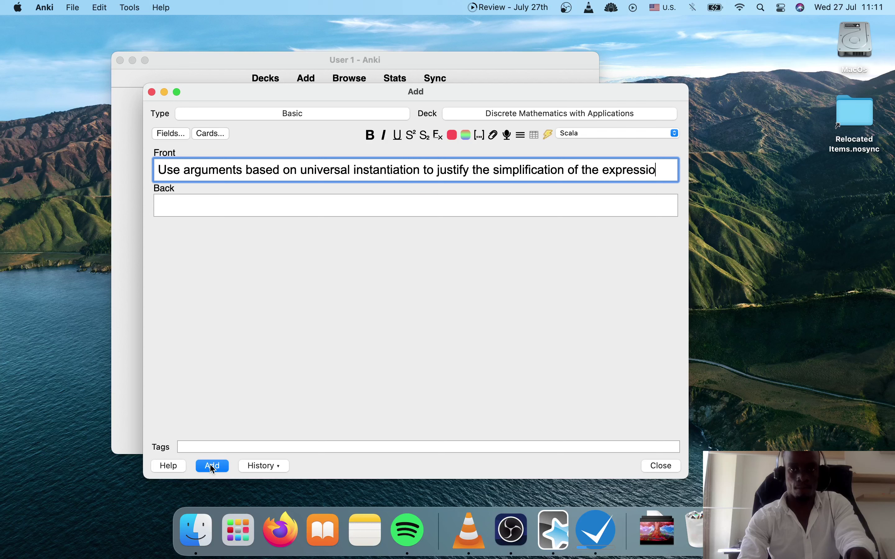
text(n)
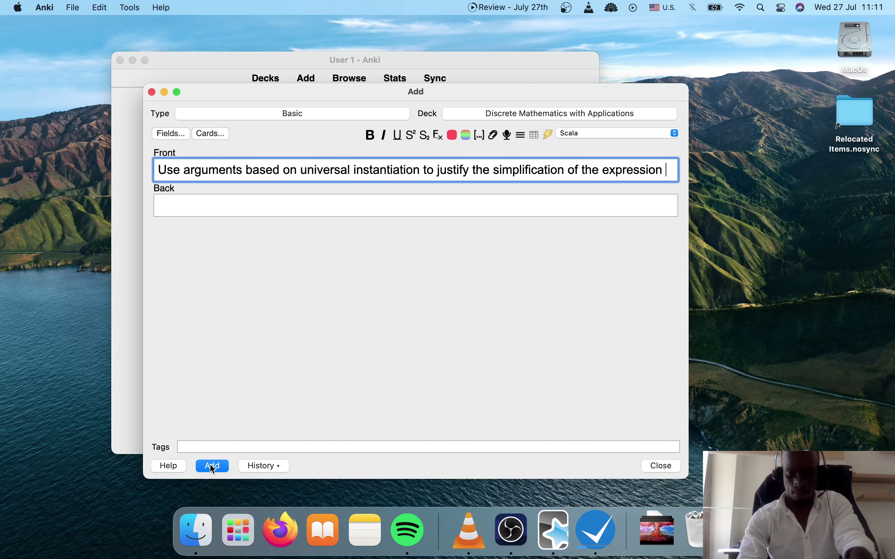
text(> r)
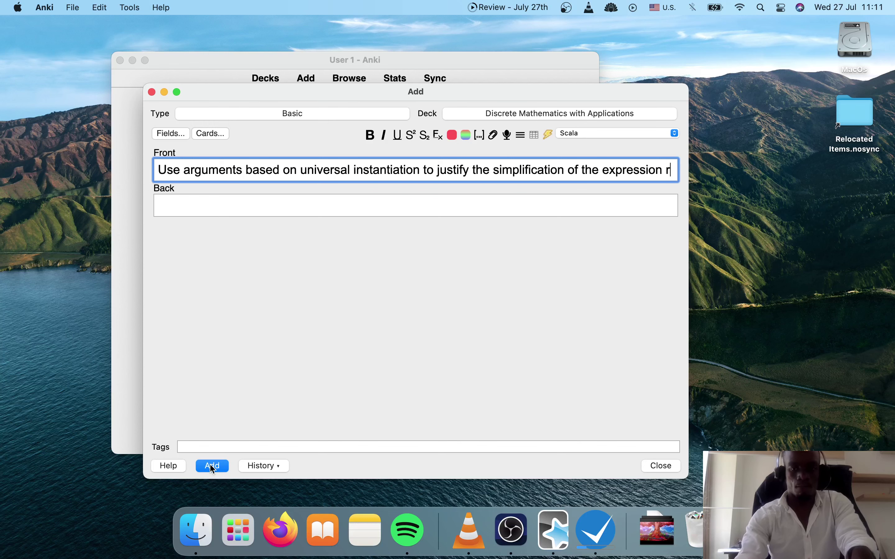
text(^)
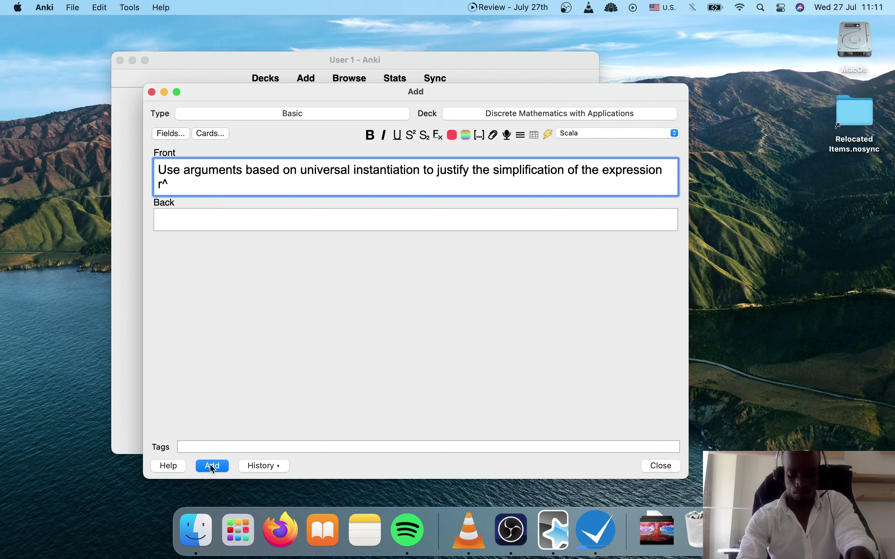
text(k+1)
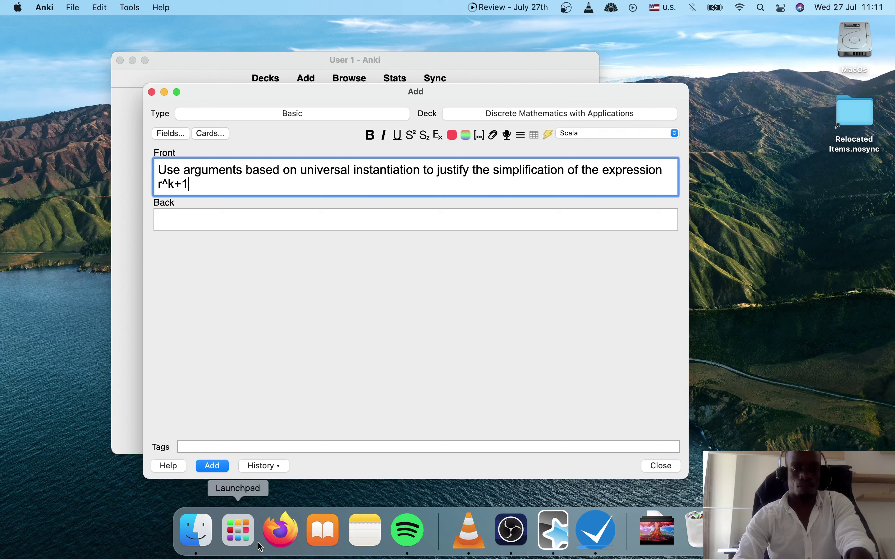
Open Firefox
click(277, 533)
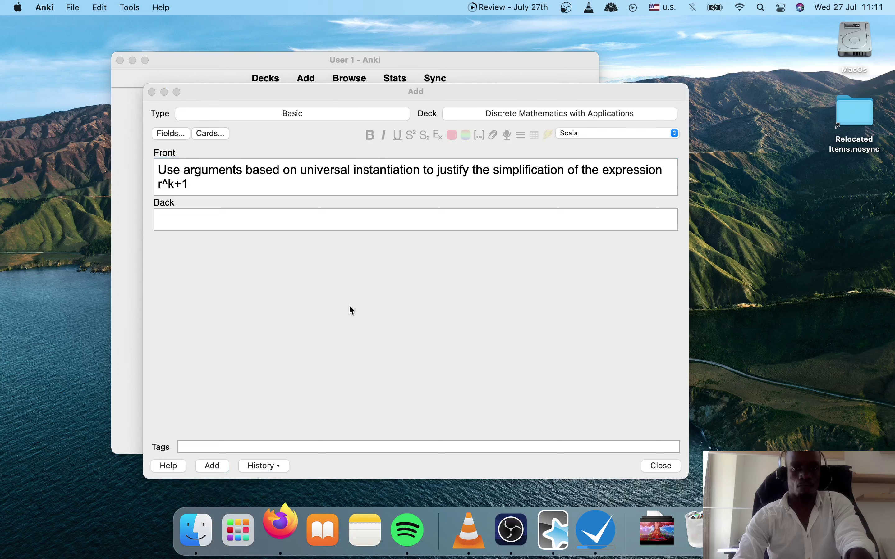